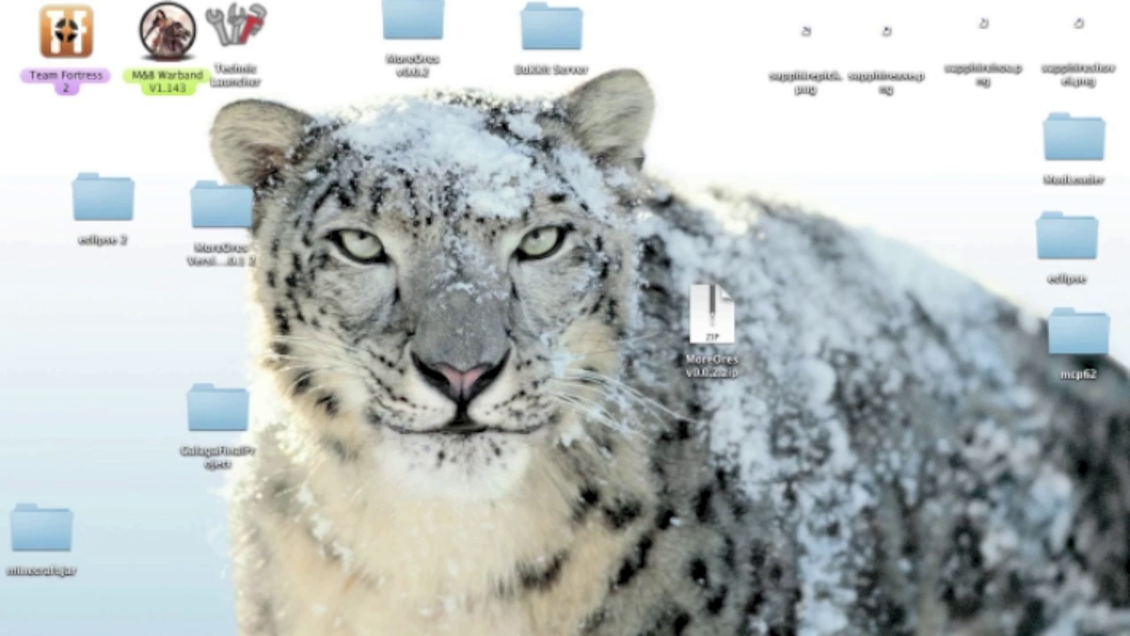
# Bring Chrome forward, shift it left, and scroll the X-Ray thread to the 1.3.1/1.3/1.2.5 download links
pyautogui.click(480, 620)
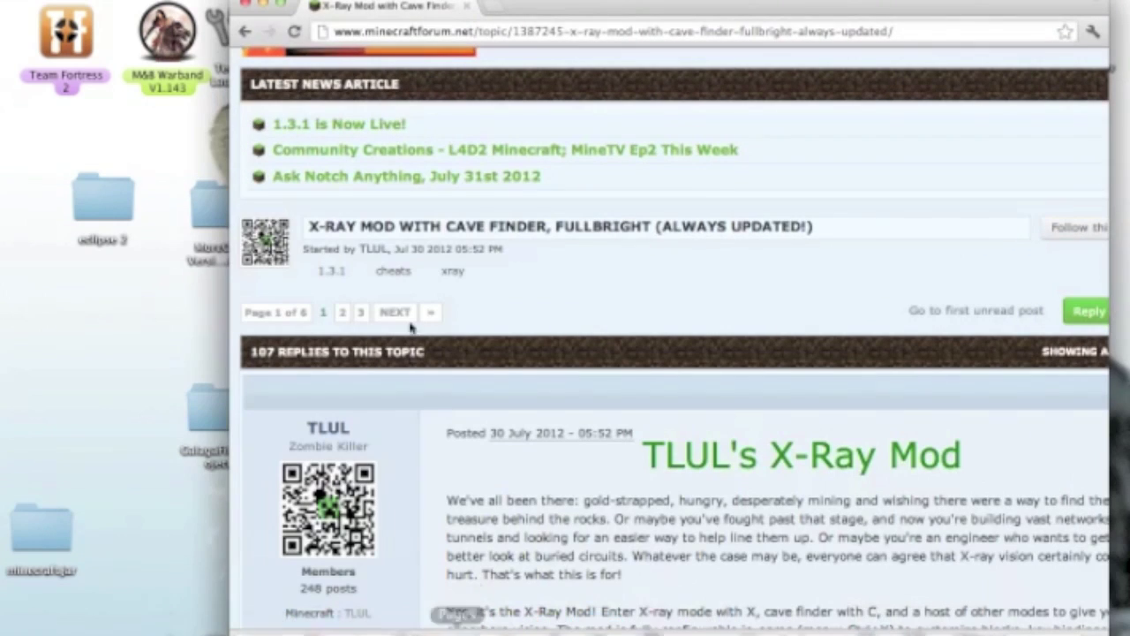
pyautogui.moveTo(532, 4)
pyautogui.mouseDown()
pyautogui.moveTo(393, 4)
pyautogui.moveTo(433, 4)
pyautogui.moveTo(402, 4)
pyautogui.moveTo(413, 4)
pyautogui.mouseUp()
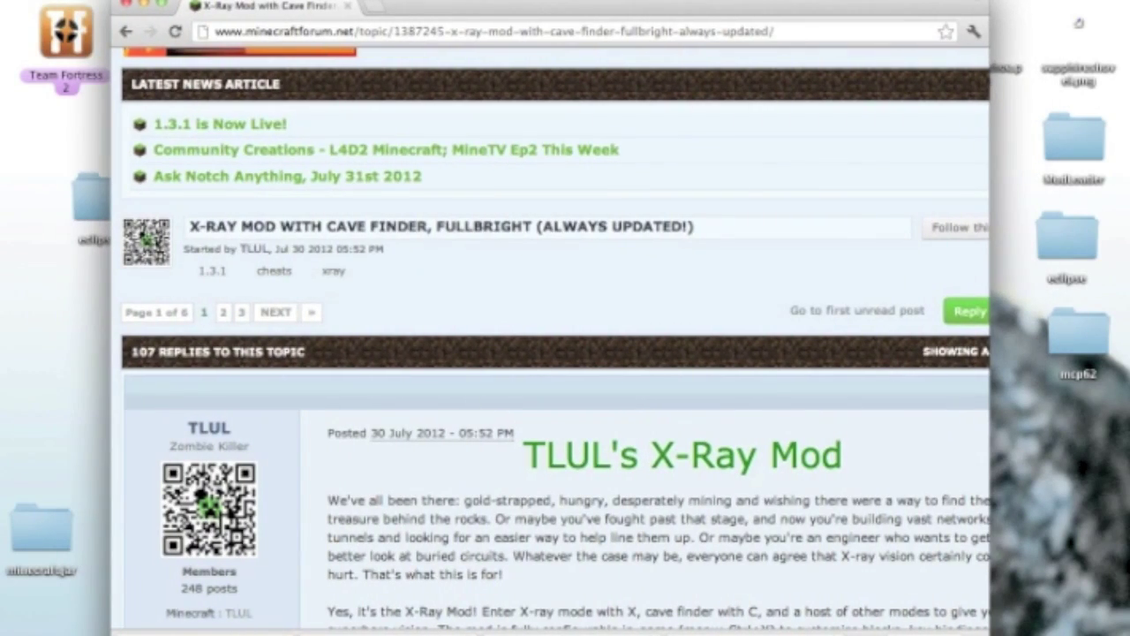
pyautogui.scroll(-5, 419, 141)
pyautogui.scroll(-8, 420, 139)
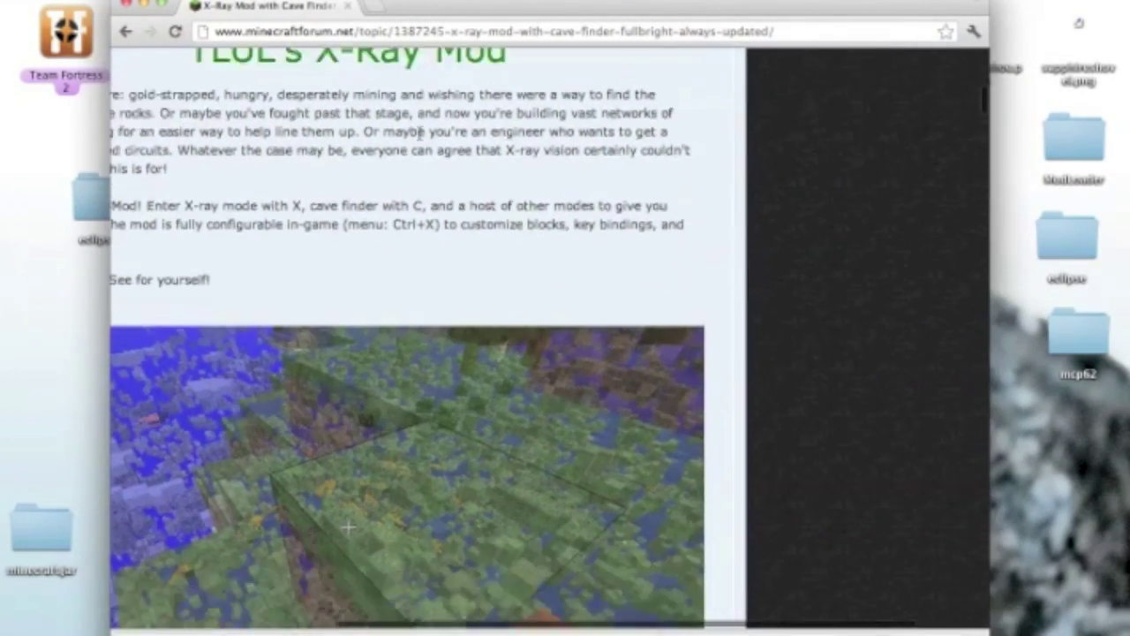
pyautogui.scroll(-10, 420, 140)
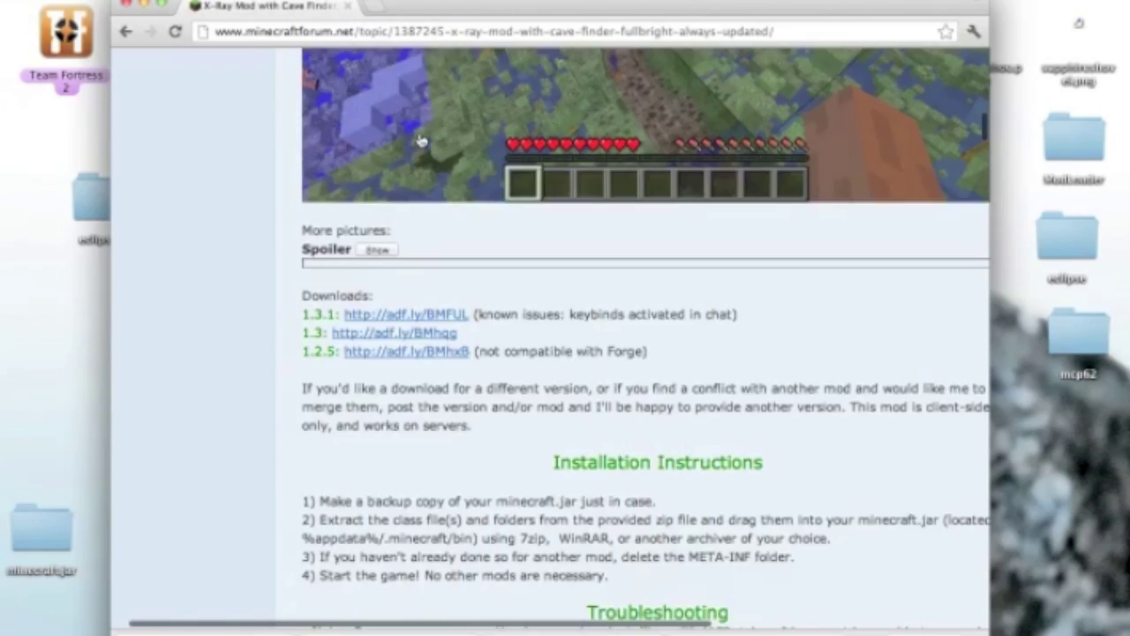
pyautogui.scroll(12, 420, 139)
pyautogui.scroll(8, 420, 138)
pyautogui.scroll(-20, 422, 140)
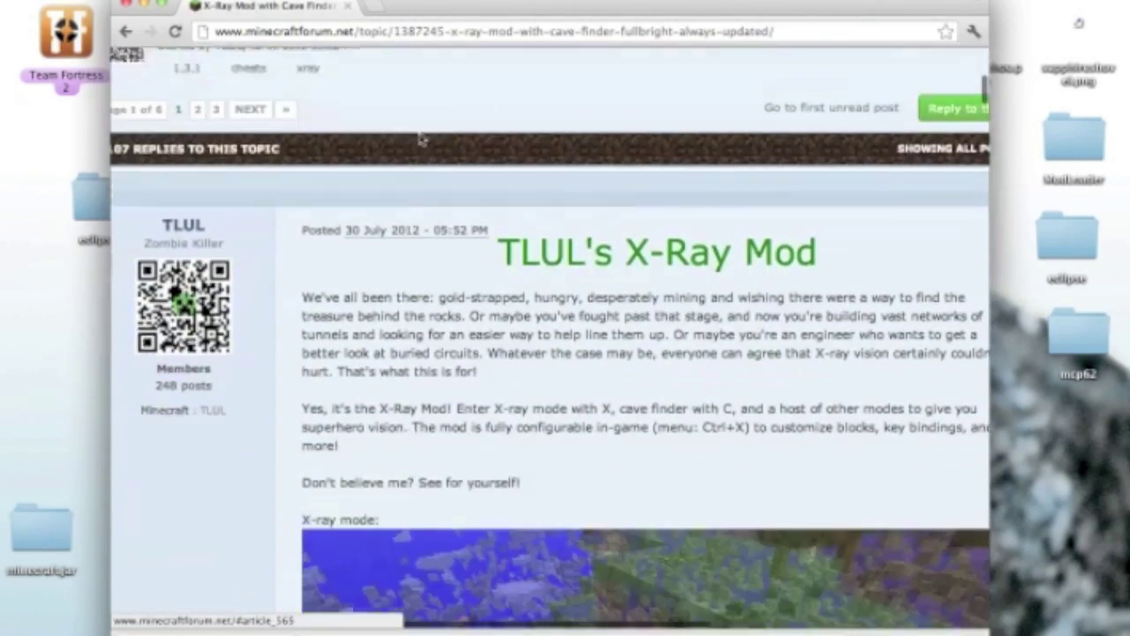
pyautogui.scroll(-3, 421, 141)
pyautogui.scroll(20, 420, 139)
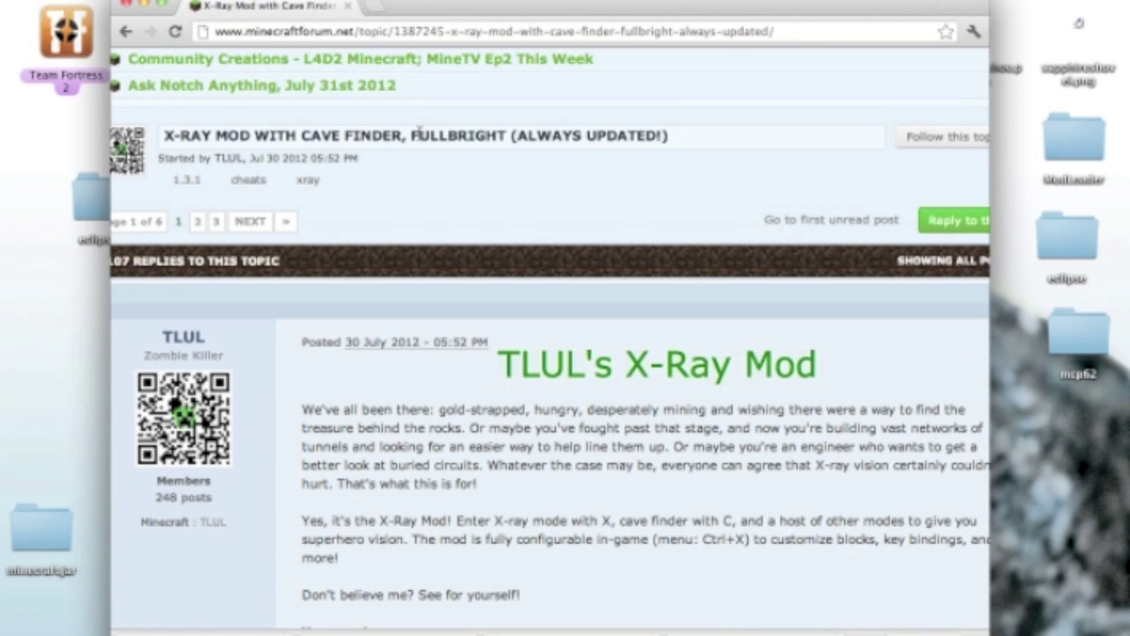
pyautogui.scroll(-15, 326, 281)
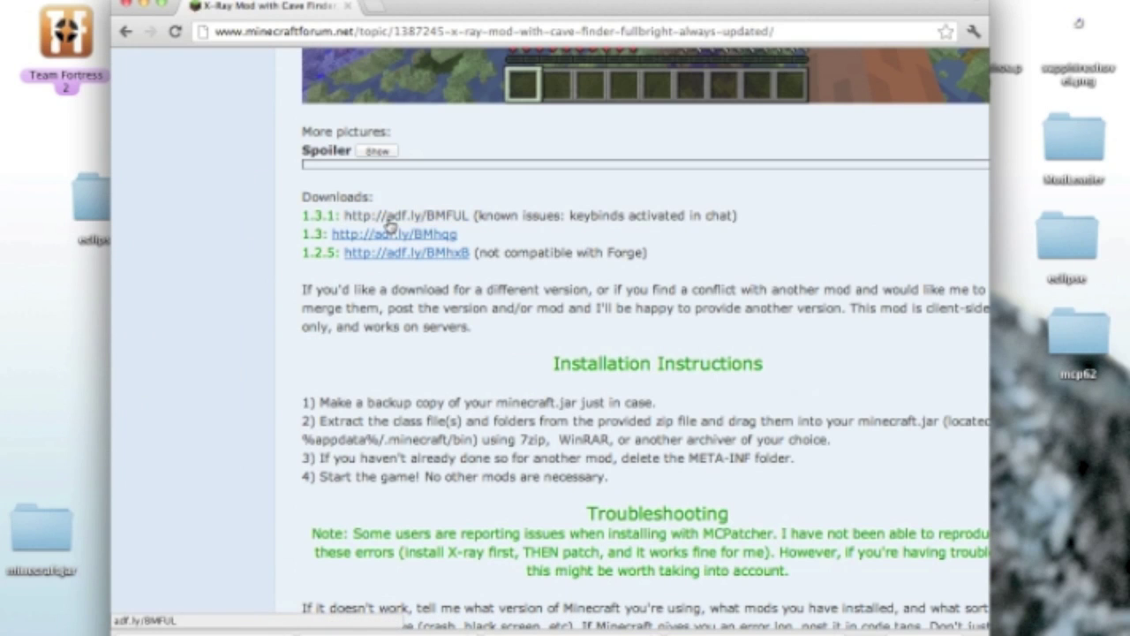
# Download XRay-1.2-1.3.1.zip via the adf.ly and MediaFire pages, then close the browser window
pyautogui.click(387, 217)
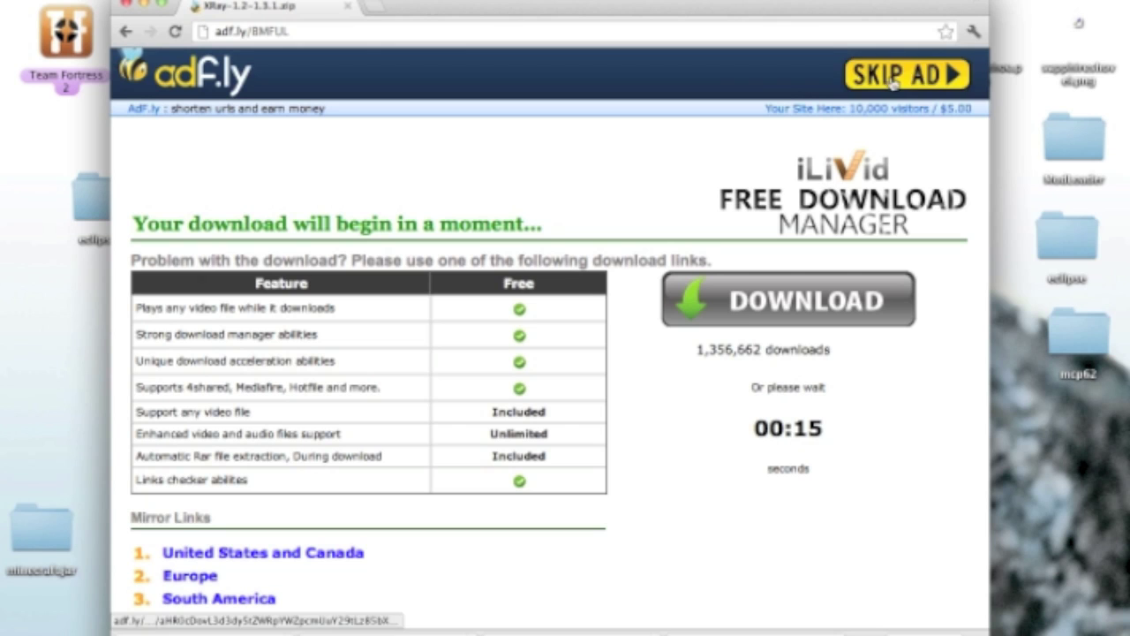
pyautogui.click(888, 79)
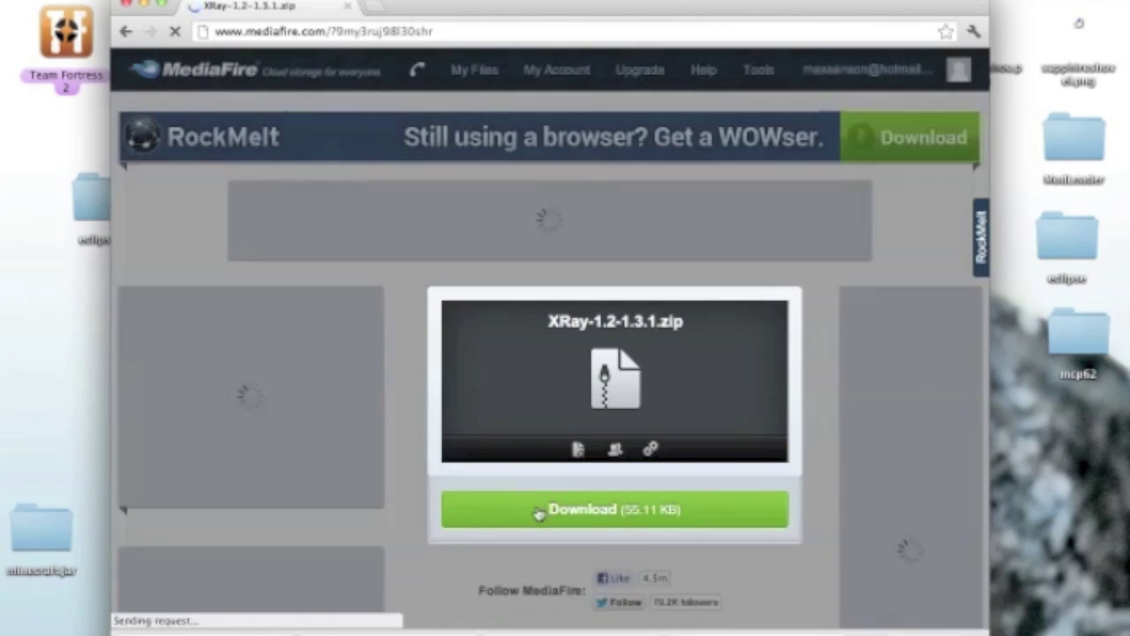
pyautogui.click(625, 500)
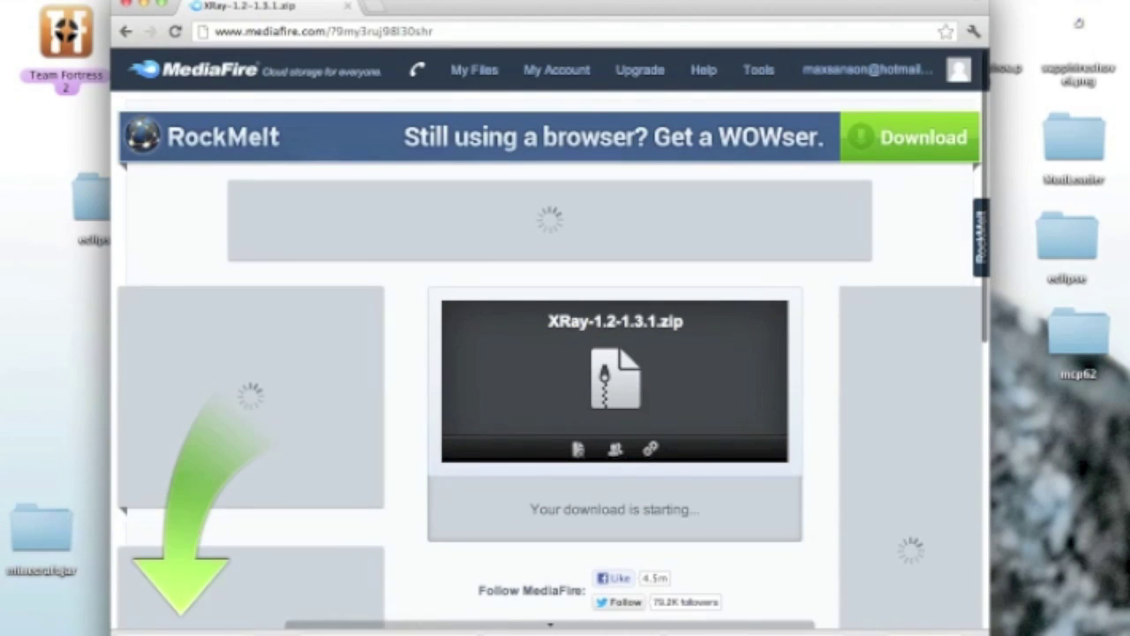
pyautogui.click(126, 5)
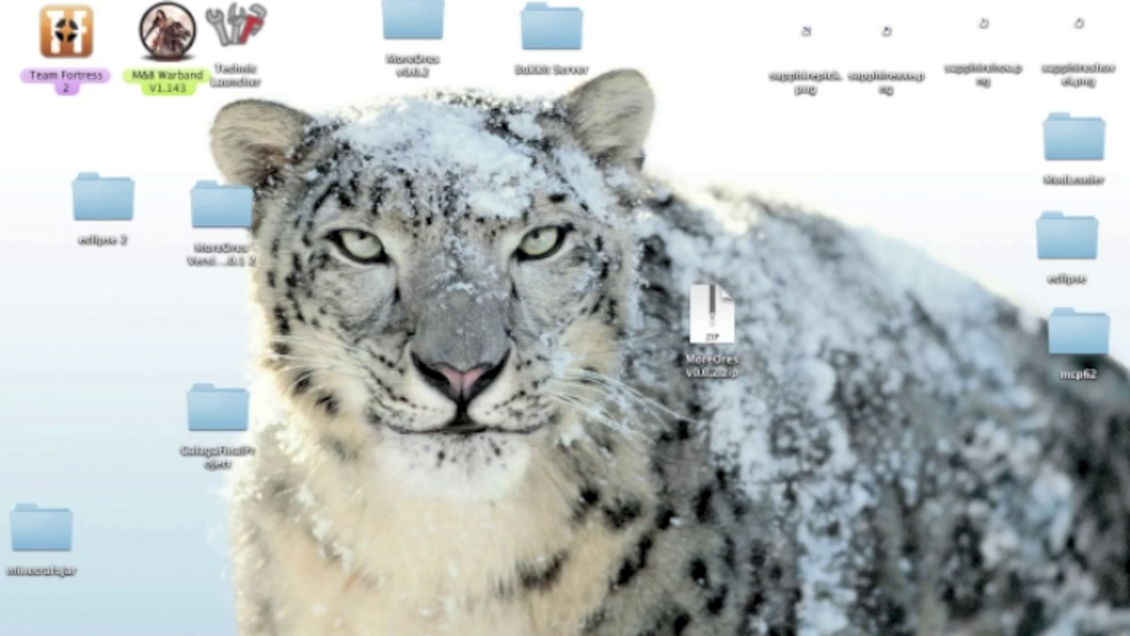
# Launch Minecraft through a Spotlight search for 'mi'
pyautogui.click(1088, 4)
pyautogui.write('cam')
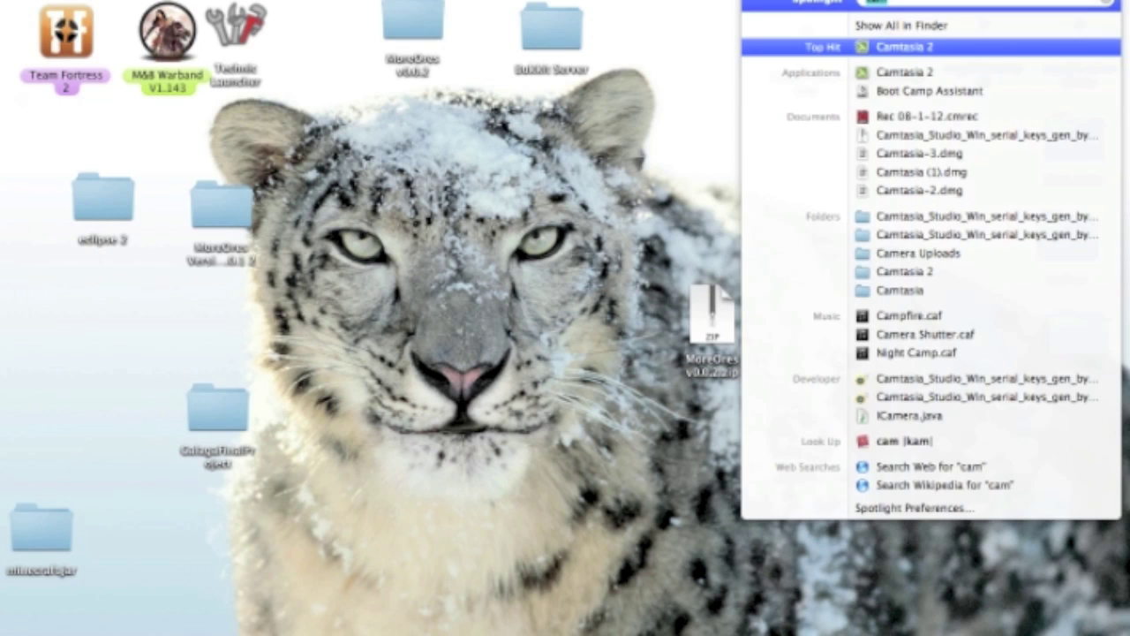
pyautogui.press('BackSpace')
pyautogui.press('BackSpace')
pyautogui.press('BackSpace')
pyautogui.write('mi')
pyautogui.click(1088, 5)
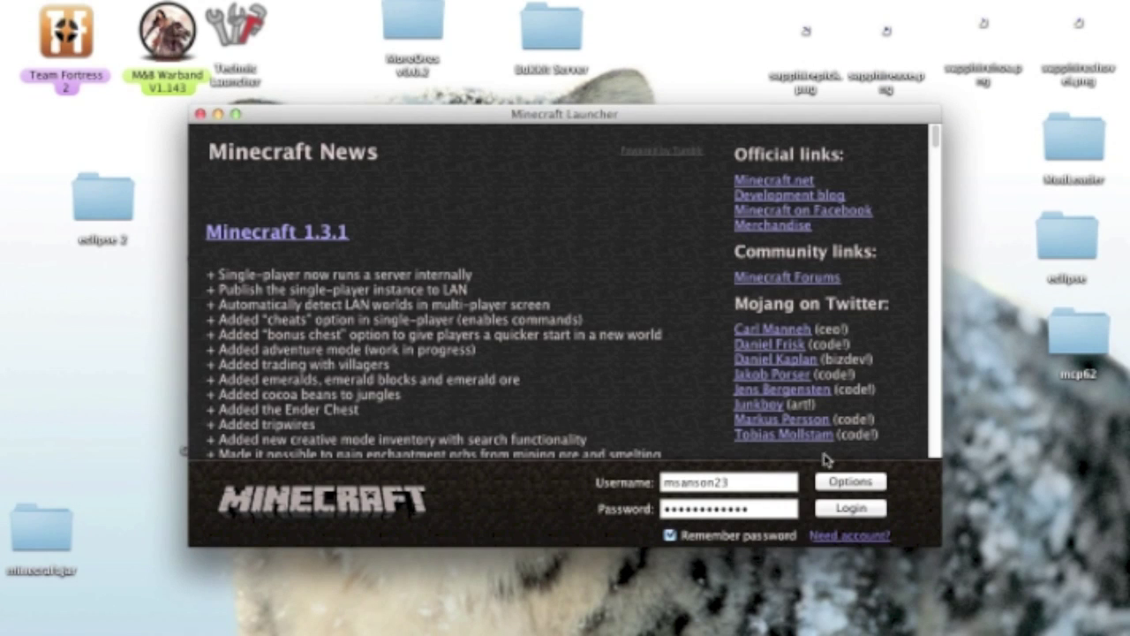
# Enable Force update in the launcher options, log in to load the game, then quit it
pyautogui.click(830, 482)
pyautogui.click(664, 320)
pyautogui.click(742, 379)
pyautogui.click(839, 509)
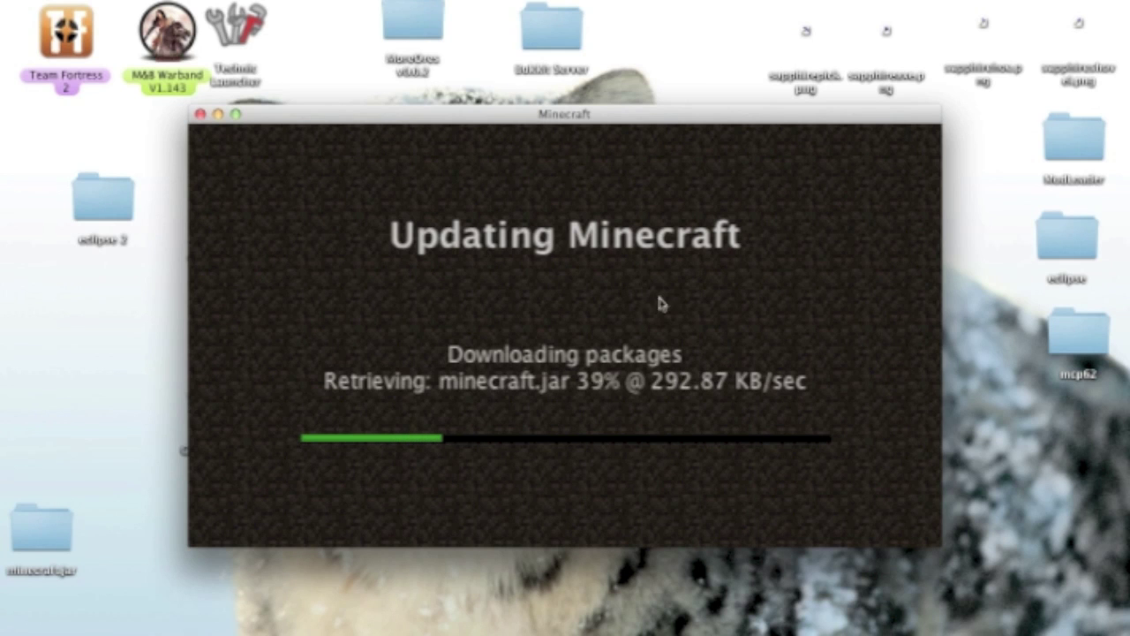
pyautogui.moveTo(642, 597)
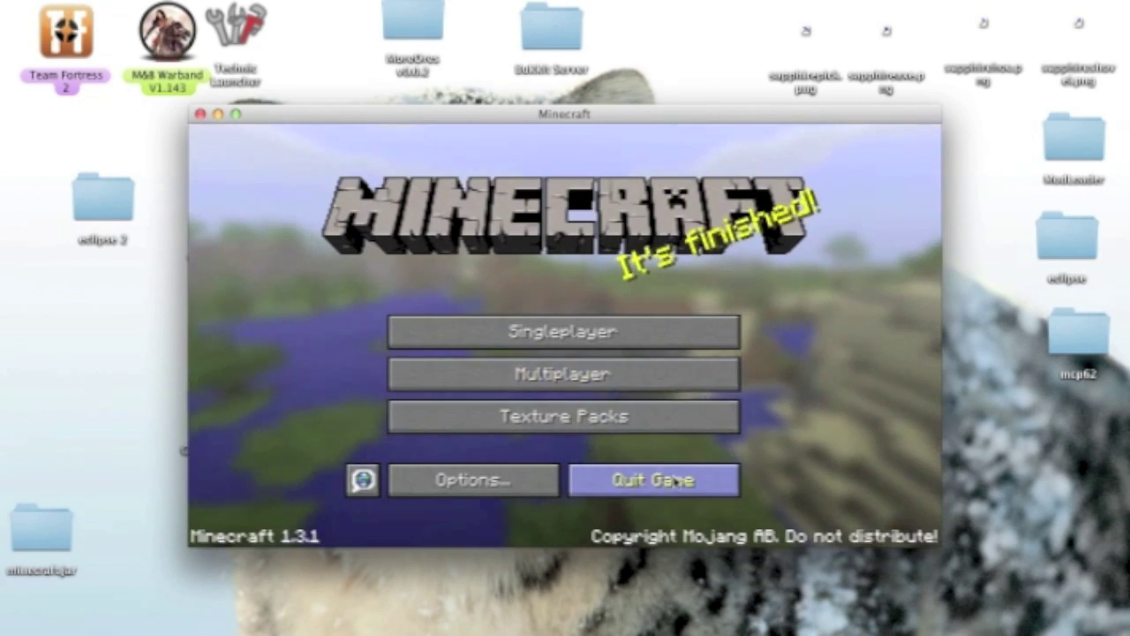
pyautogui.click(657, 479)
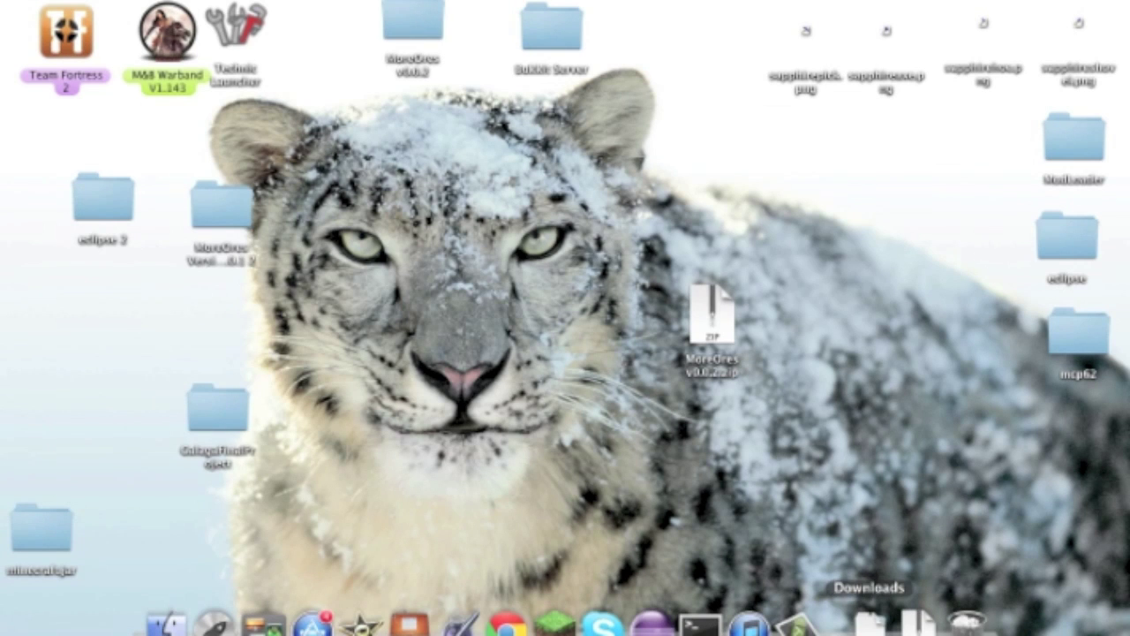
# Move the XRay zip from Downloads to the desktop, unzip it, and select its class files and tlul folder
pyautogui.click(873, 625)
pyautogui.moveTo(871, 580)
pyautogui.mouseDown()
pyautogui.moveTo(462, 279)
pyautogui.moveTo(477, 281)
pyautogui.mouseUp()
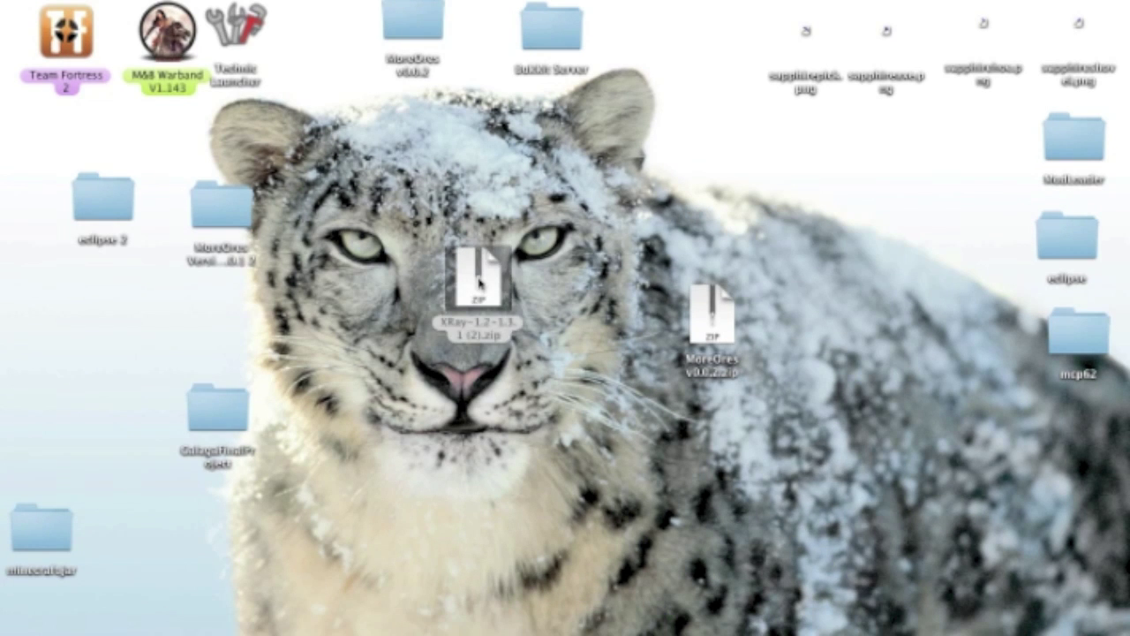
pyautogui.doubleClick(478, 281)
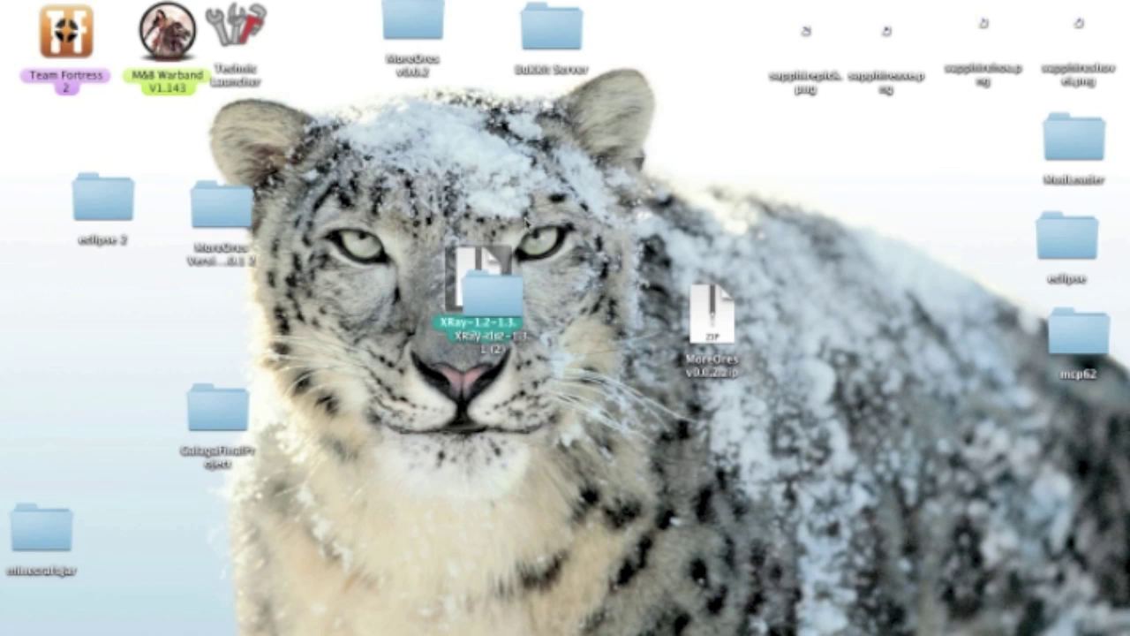
pyautogui.doubleClick(623, 287)
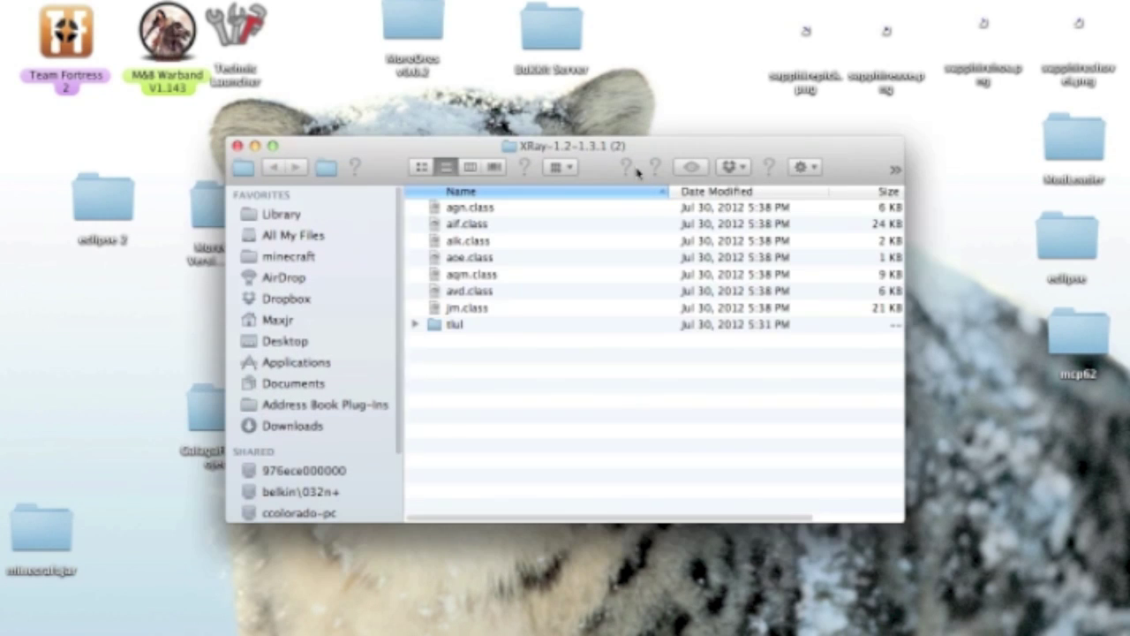
pyautogui.moveTo(631, 216); pyautogui.dragTo(616, 341)
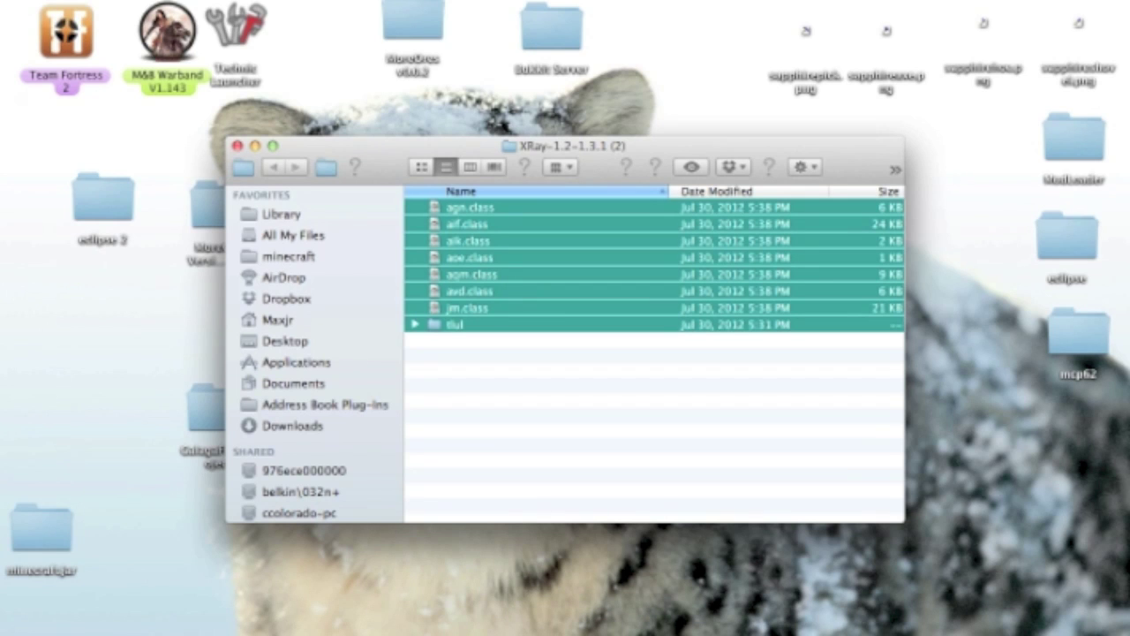
# Enter the ~/Library/Application Support/minecraft path in Go to Folder, then dismiss the prompt
pyautogui.click(232, 0)
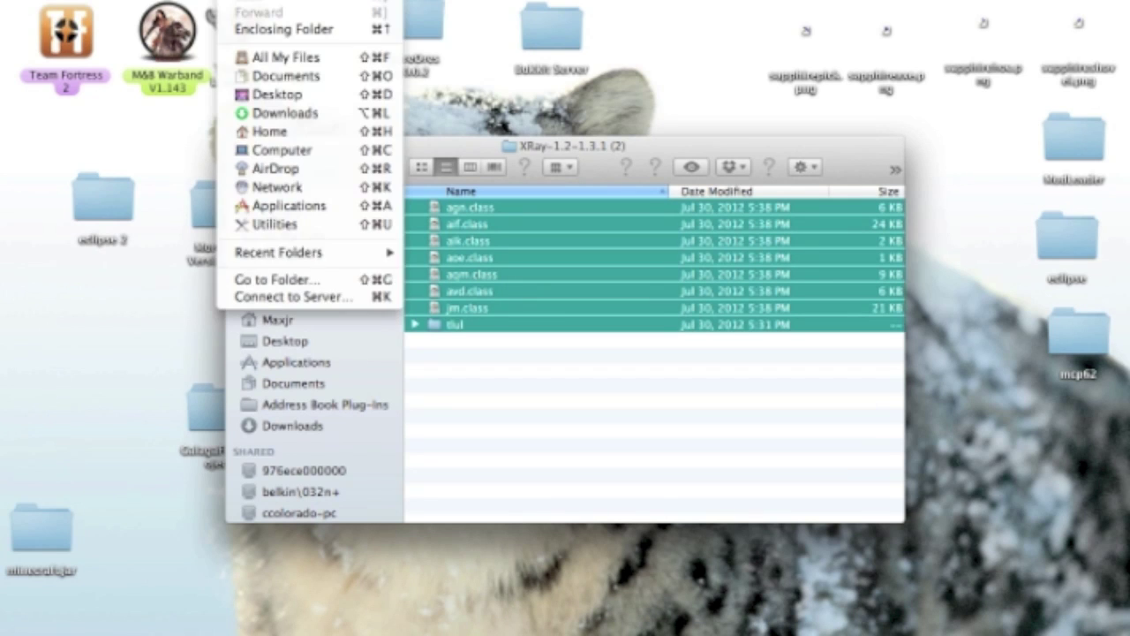
pyautogui.click(319, 281)
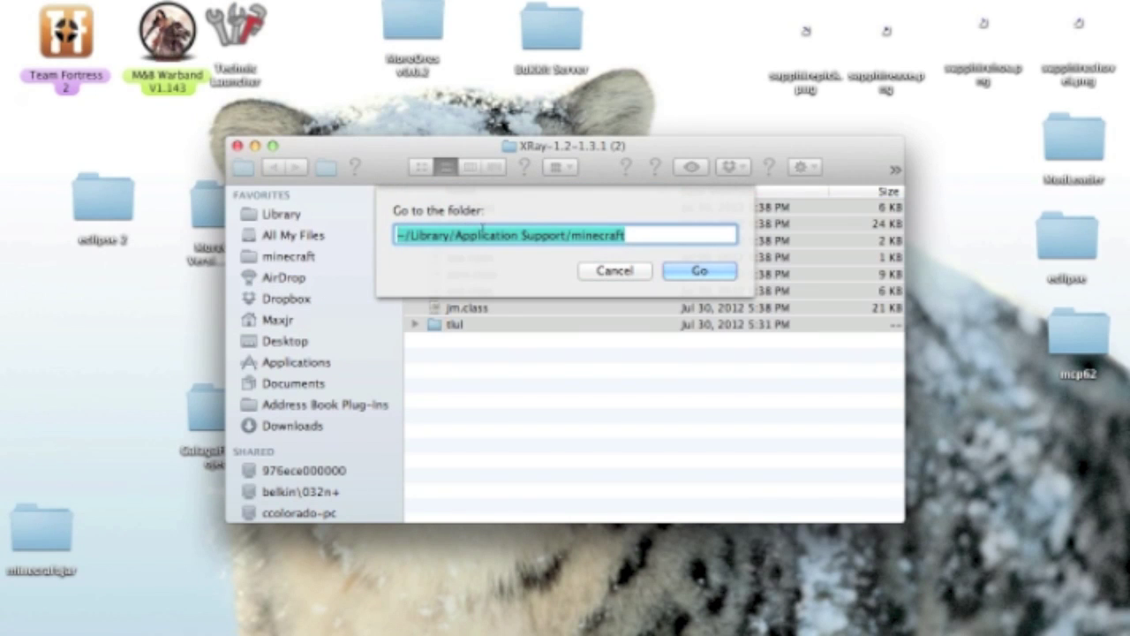
pyautogui.click(400, 235)
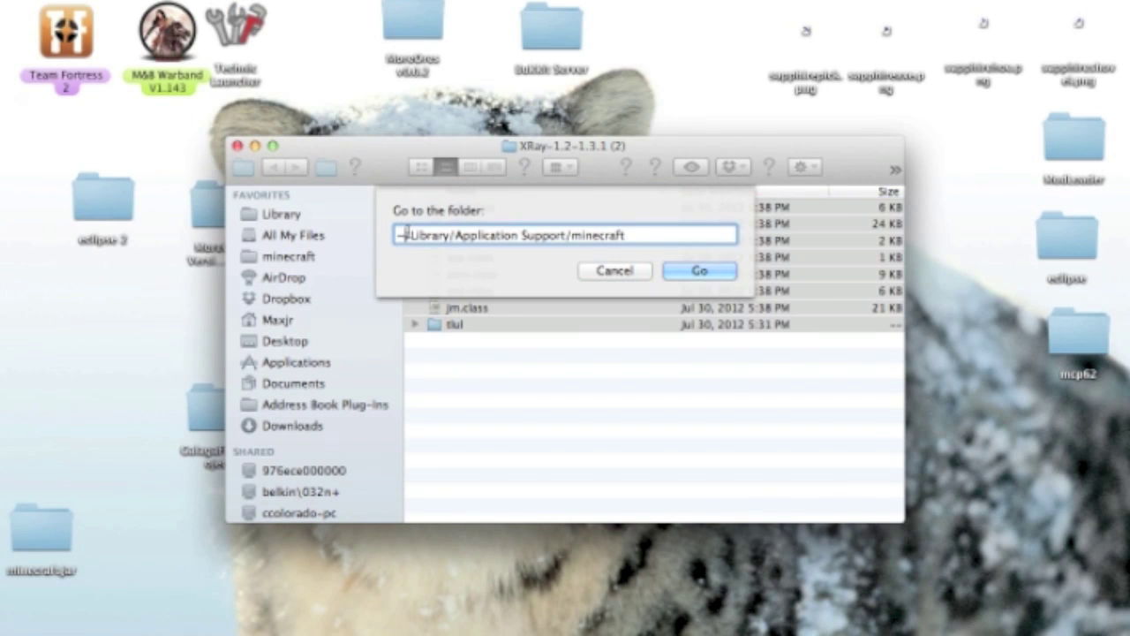
pyautogui.moveTo(645, 235); pyautogui.dragTo(395, 235)
pyautogui.click(623, 235)
pyautogui.click(632, 273)
# Open Library and Application Support, then jump to the minecraft folder with Go to Folder
pyautogui.click(284, 216)
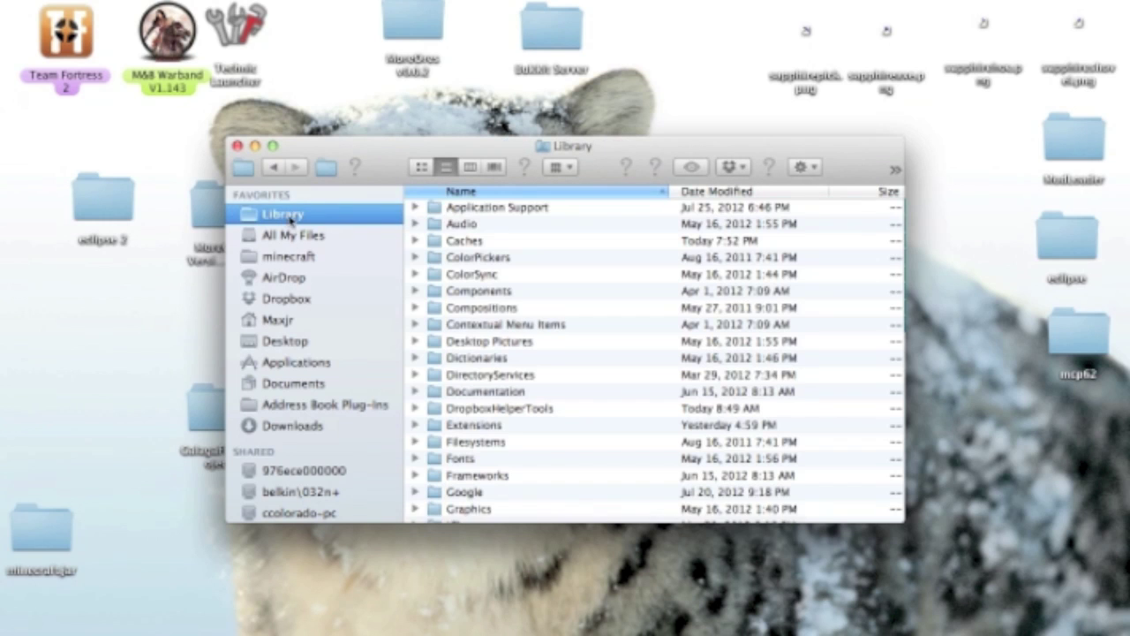
pyautogui.doubleClick(490, 210)
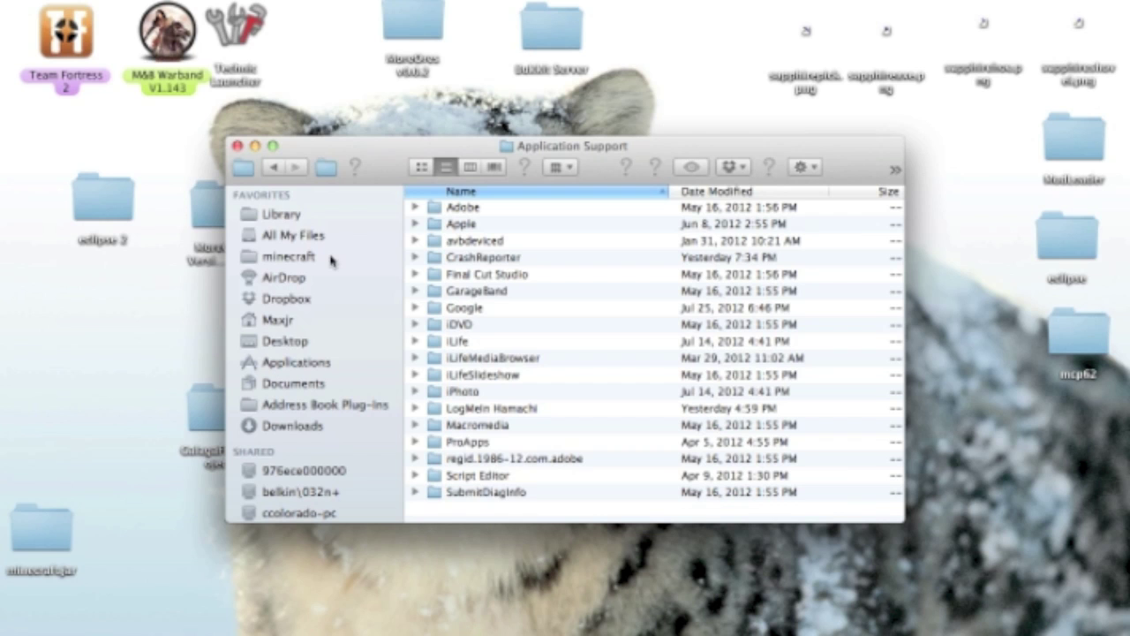
pyautogui.click(231, 0)
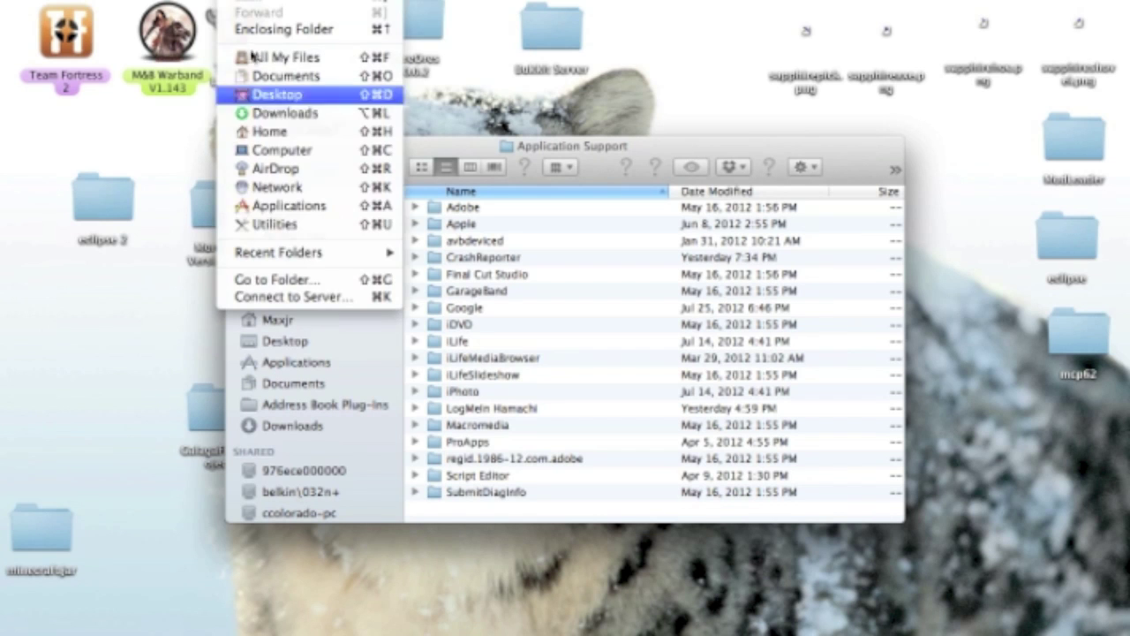
pyautogui.click(300, 279)
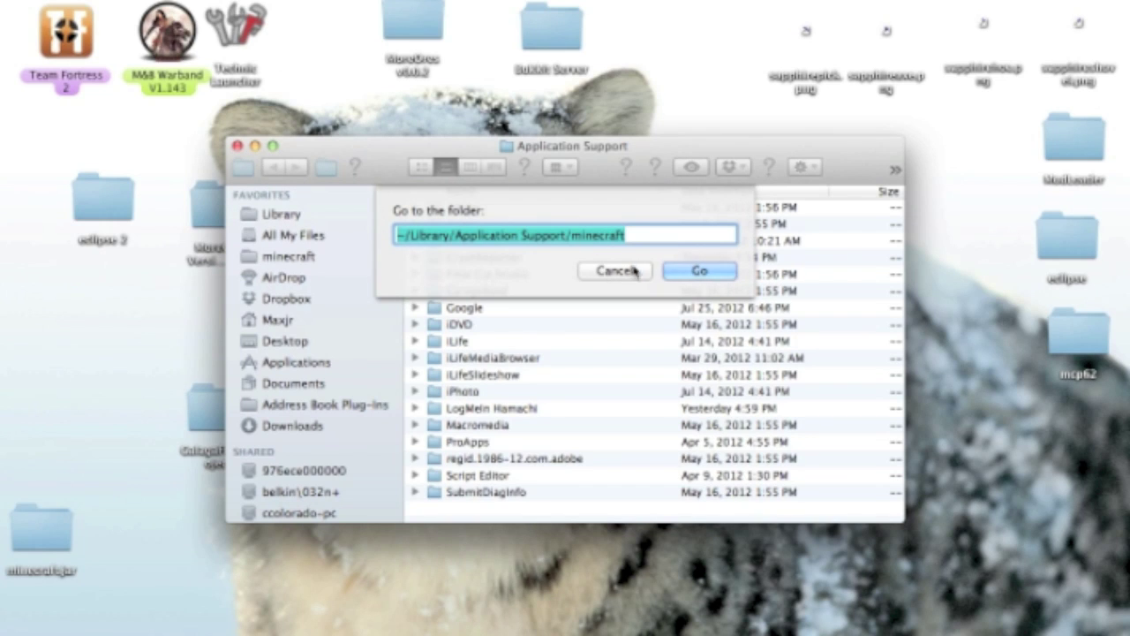
pyautogui.click(704, 279)
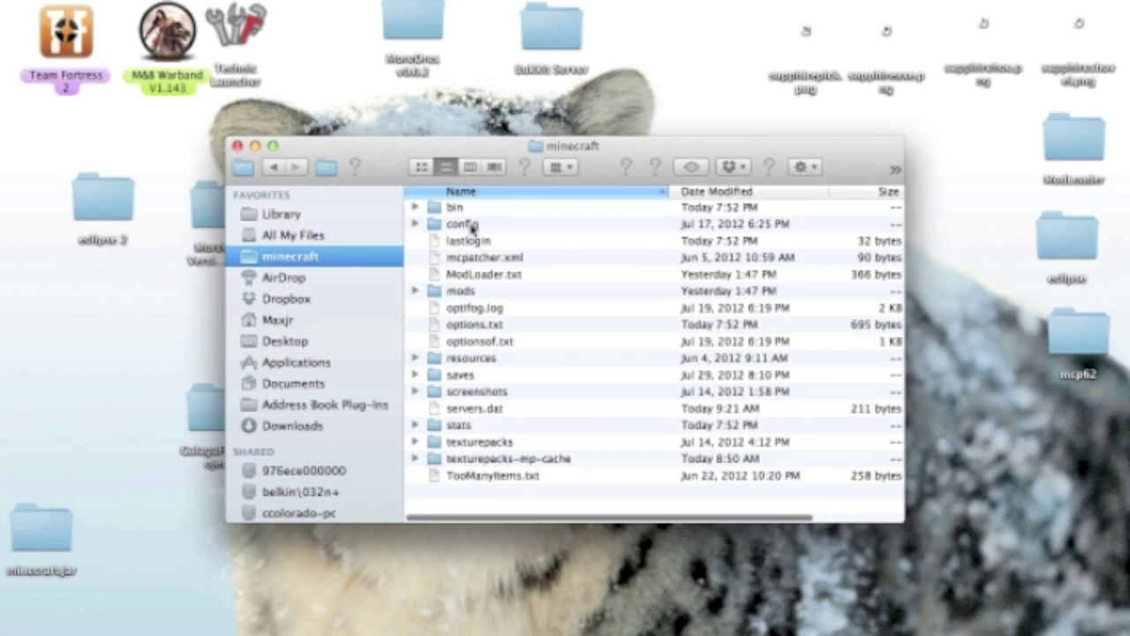
# In bin, rename minecraft.jar to minecraft.jar.zip, keep the .zip extension, and extract it
pyautogui.doubleClick(471, 210)
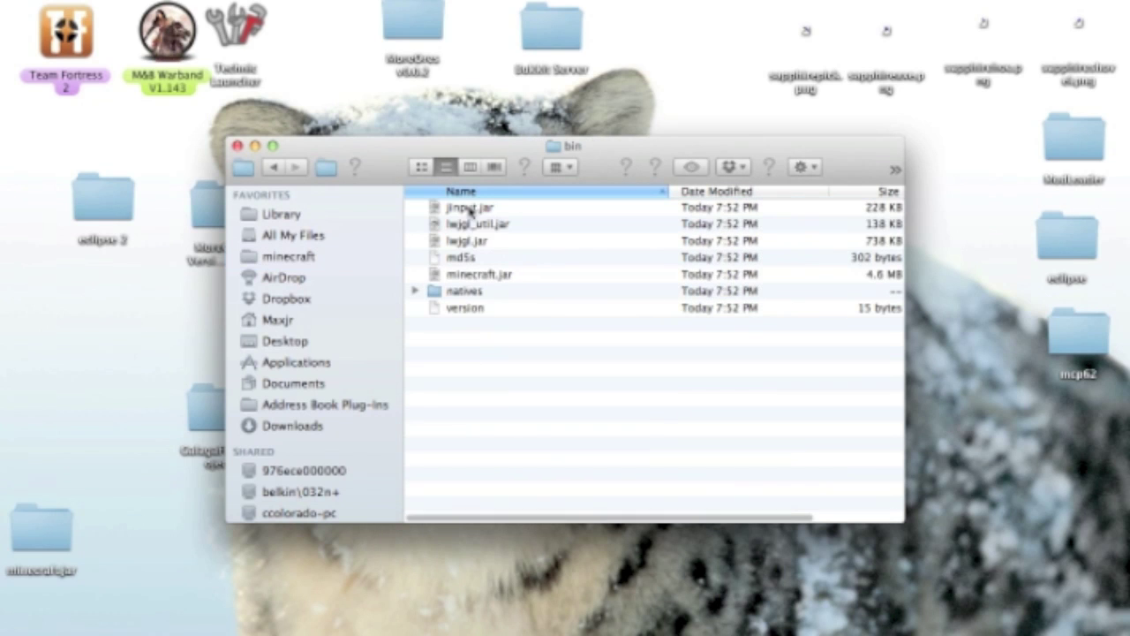
pyautogui.click(504, 278)
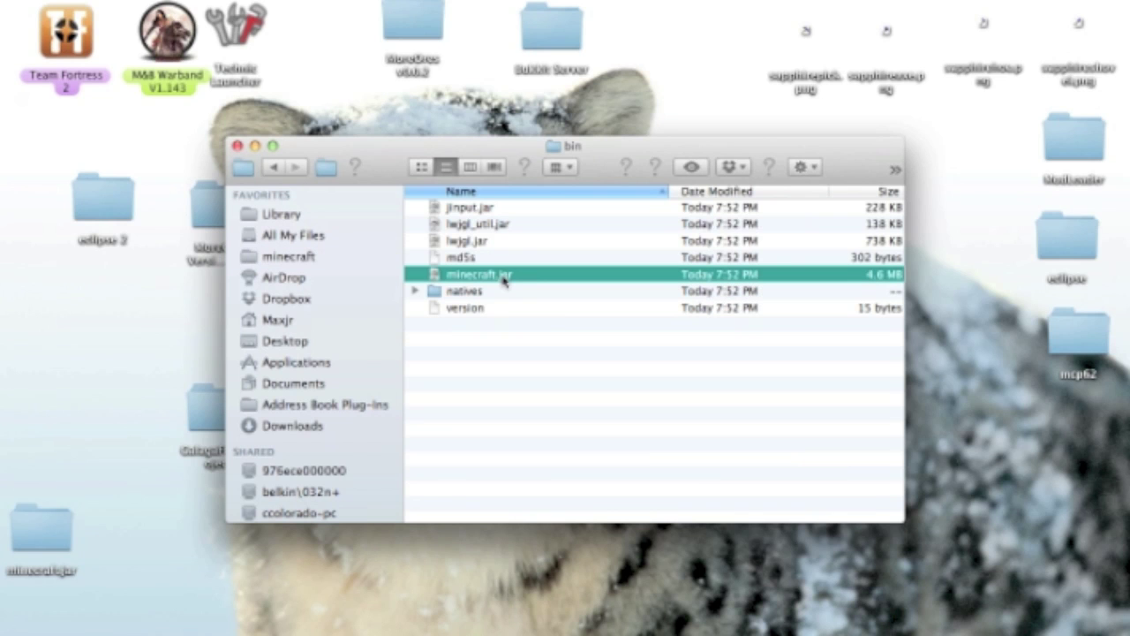
pyautogui.click(512, 277)
pyautogui.write('.zip')
pyautogui.press('Return')
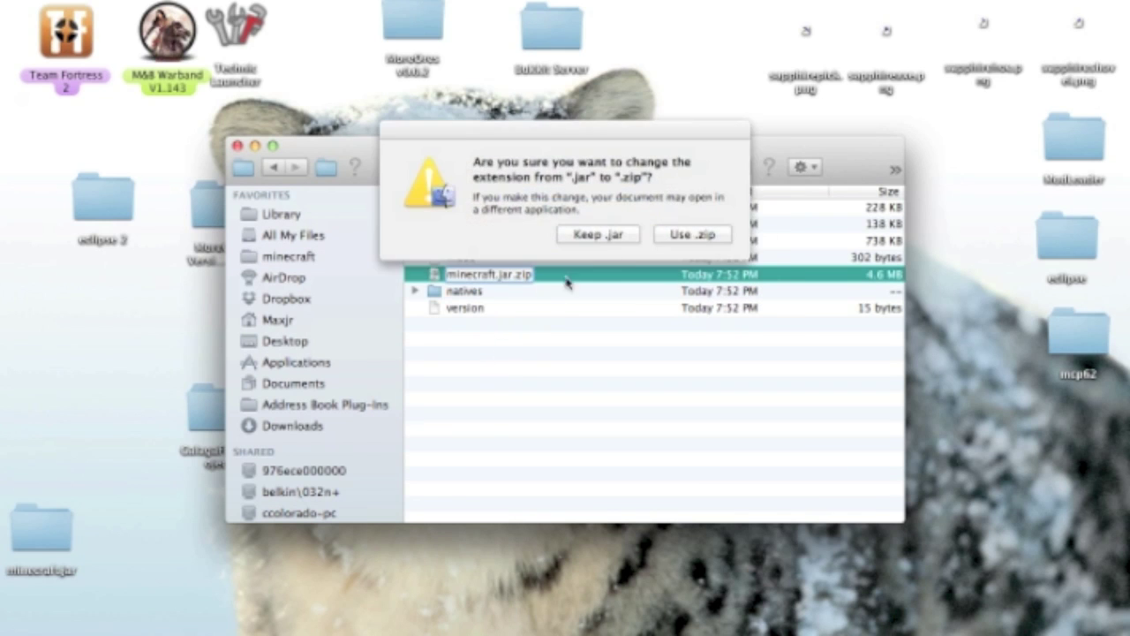
pyautogui.click(692, 235)
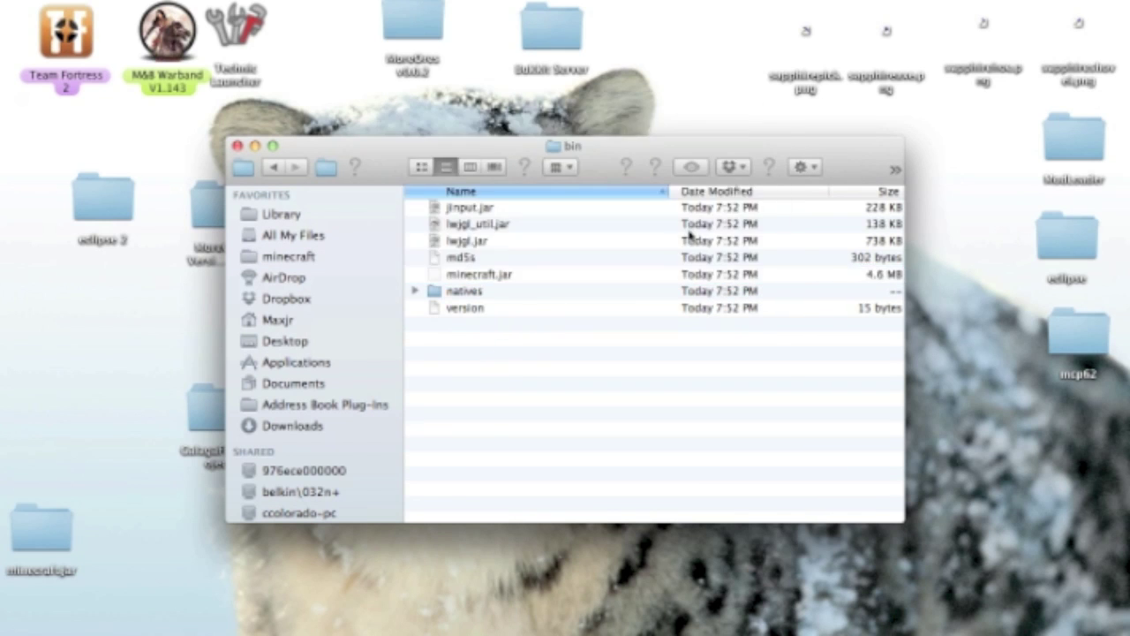
pyautogui.doubleClick(508, 276)
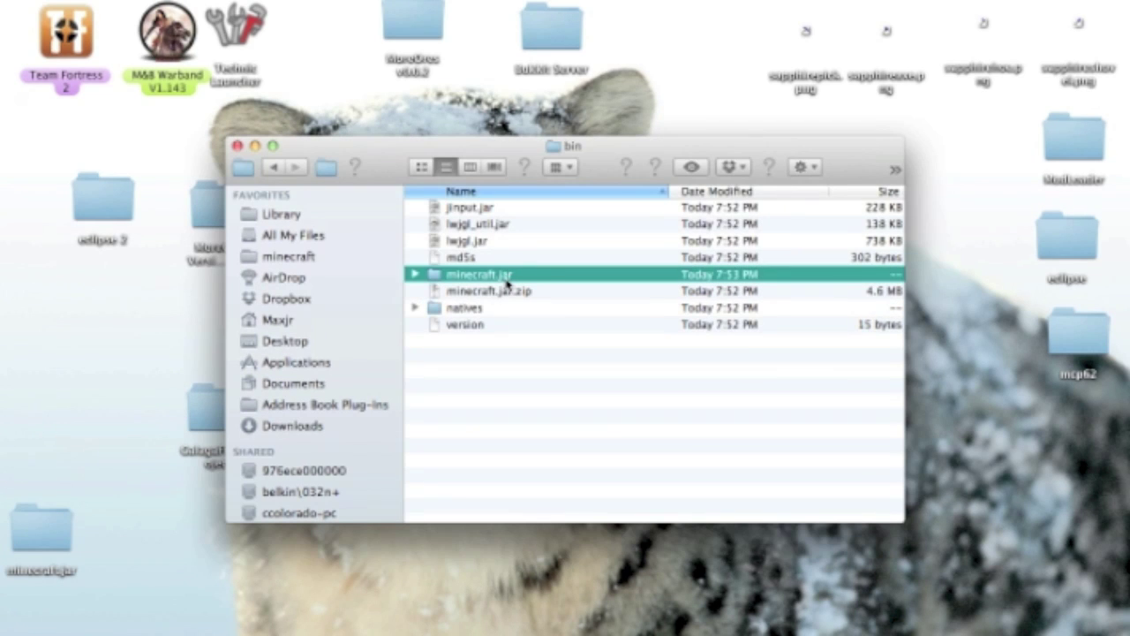
# Inside the extracted minecraft.jar folder, move META-INF to the Trash
pyautogui.doubleClick(508, 280)
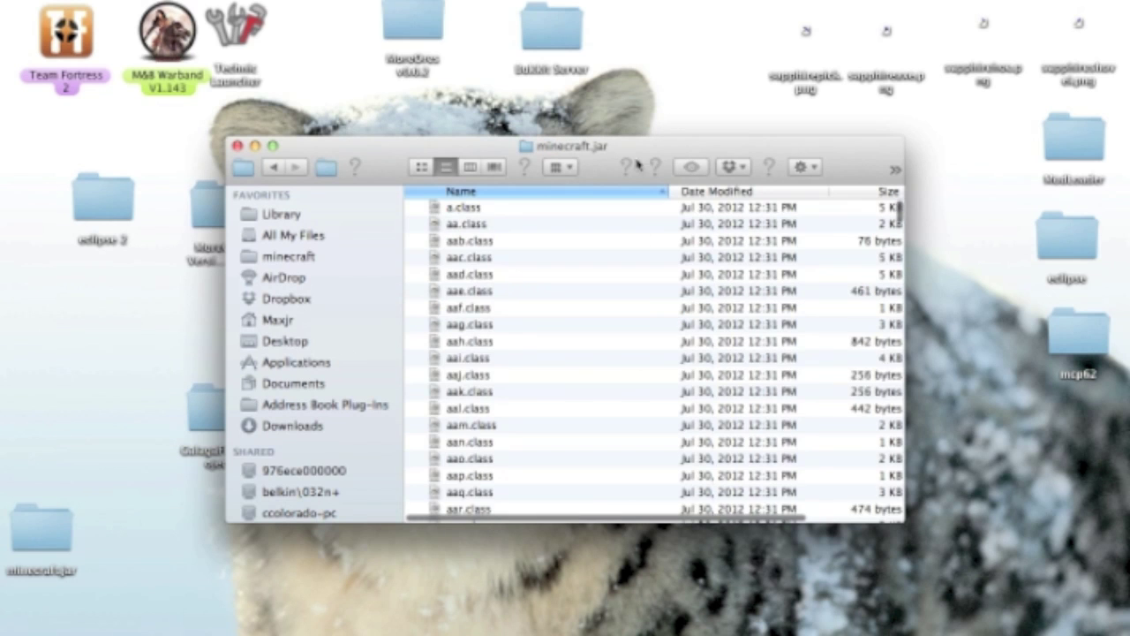
pyautogui.scroll(-10, 616, 382)
pyautogui.scroll(-15, 617, 382)
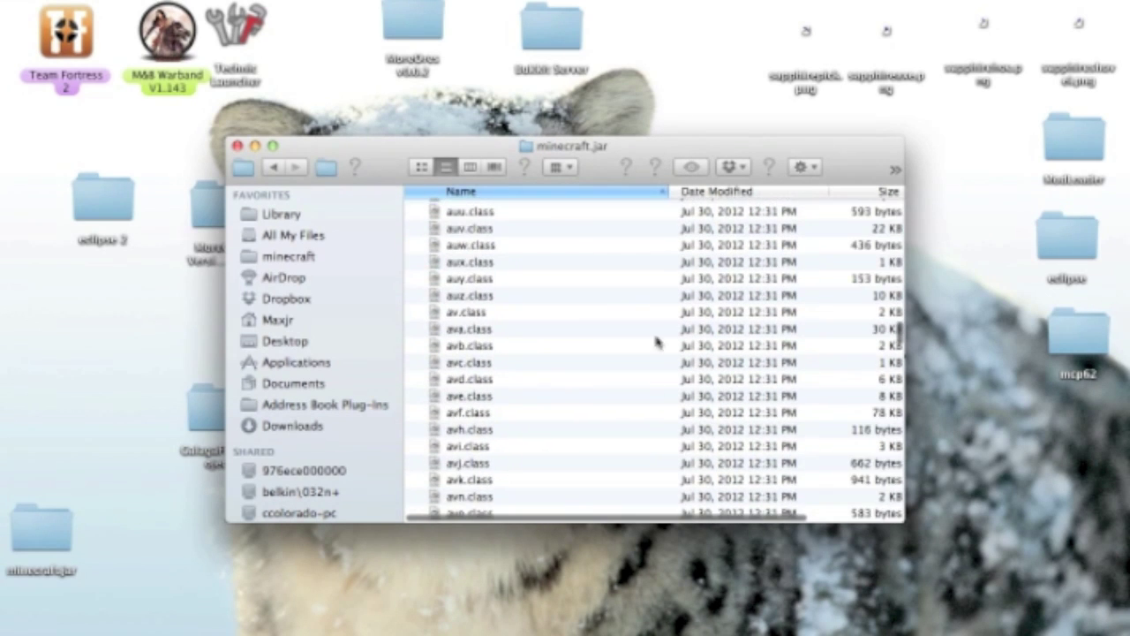
pyautogui.scroll(-8, 654, 386)
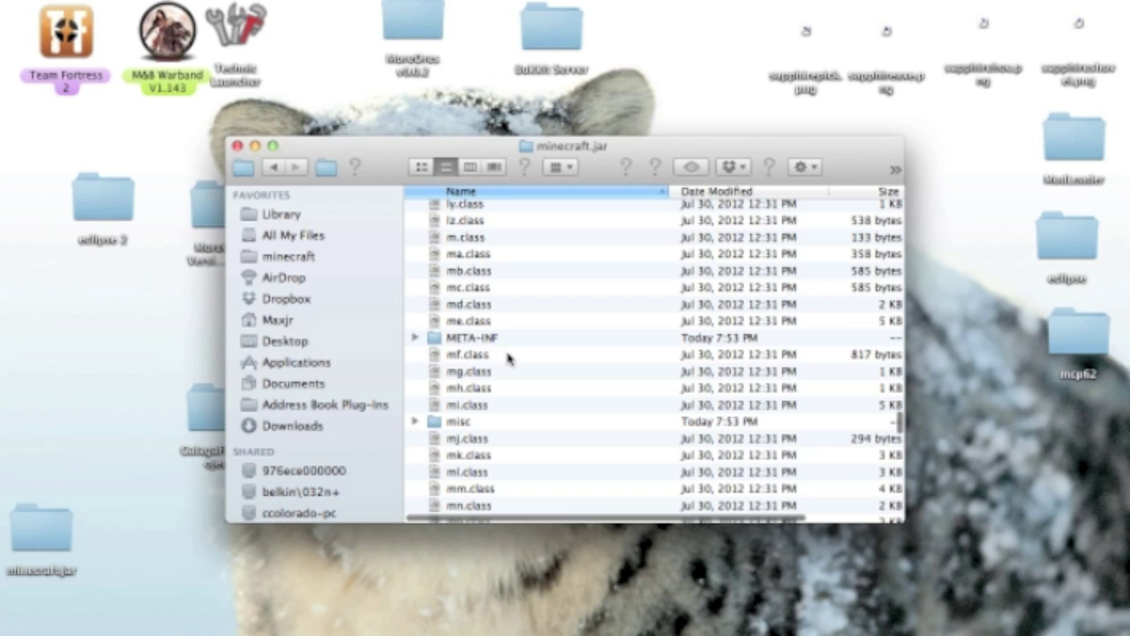
pyautogui.moveTo(488, 347)
pyautogui.mouseDown()
pyautogui.moveTo(491, 336)
pyautogui.moveTo(618, 628)
pyautogui.moveTo(998, 618)
pyautogui.moveTo(967, 618)
pyautogui.mouseUp()
# Paste the X-Ray files into minecraft.jar, replacing existing copies, and close the window
pyautogui.scroll(20, 560, 299)
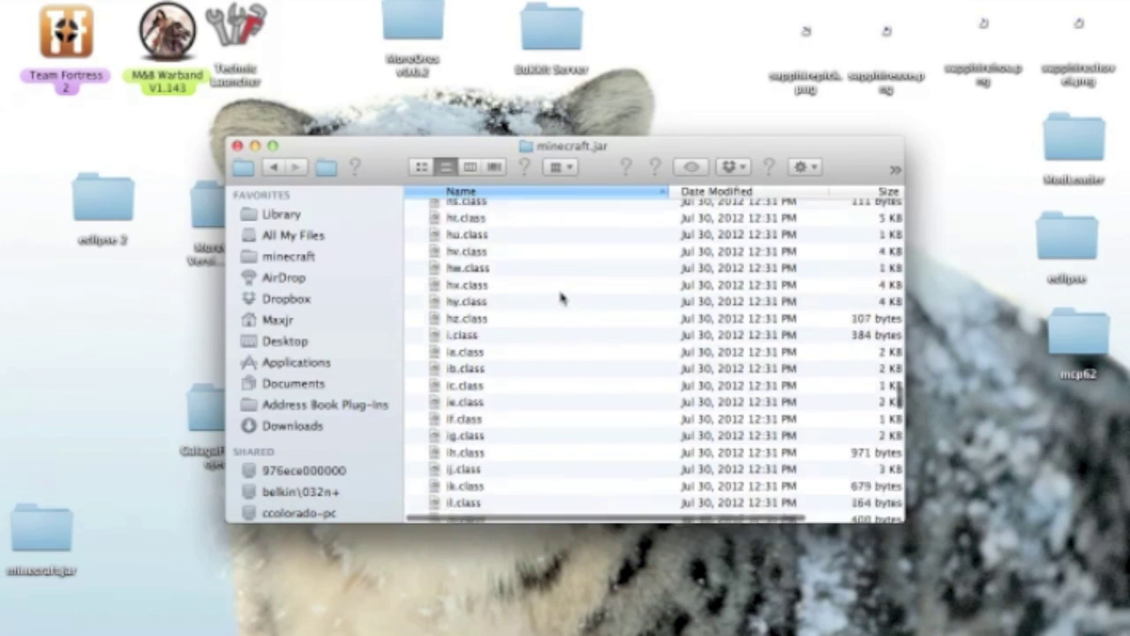
pyautogui.click(806, 167)
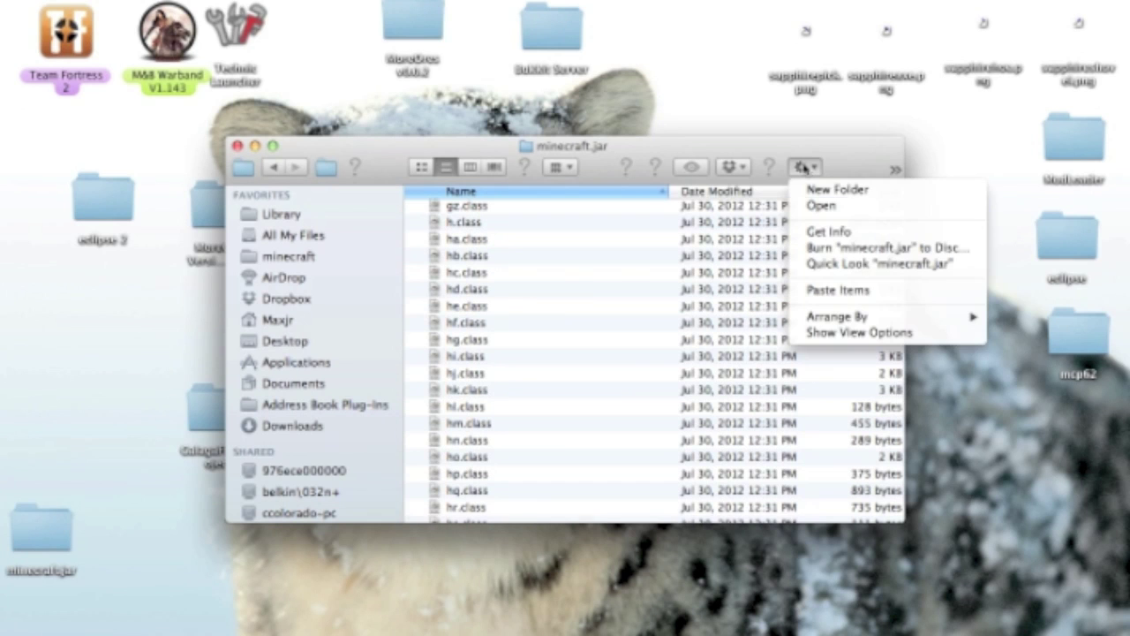
pyautogui.click(812, 287)
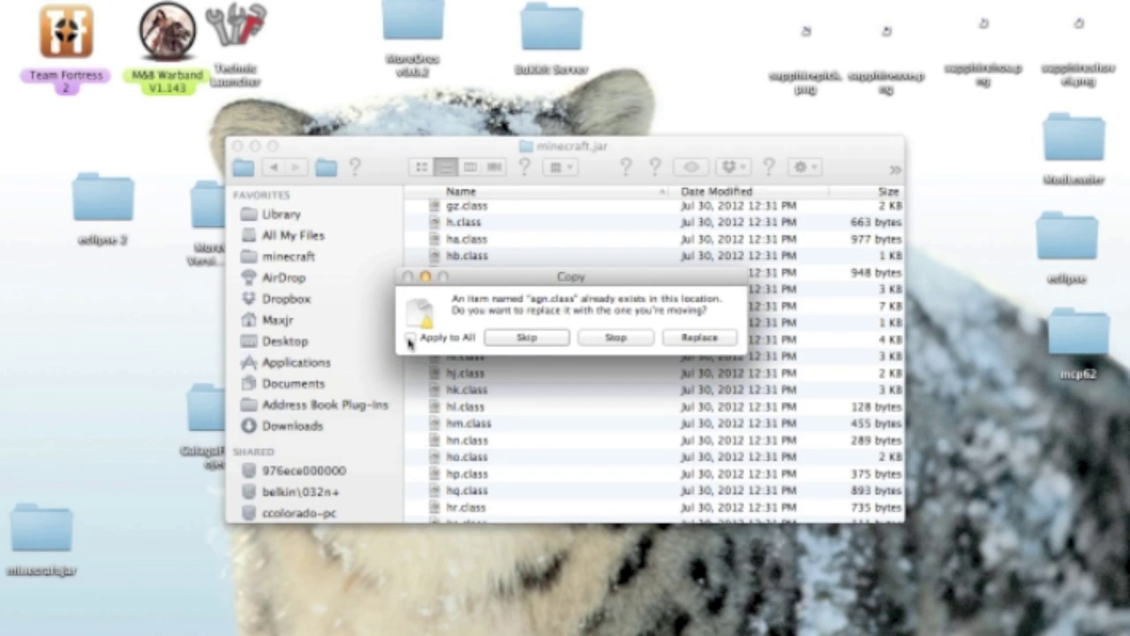
pyautogui.click(671, 337)
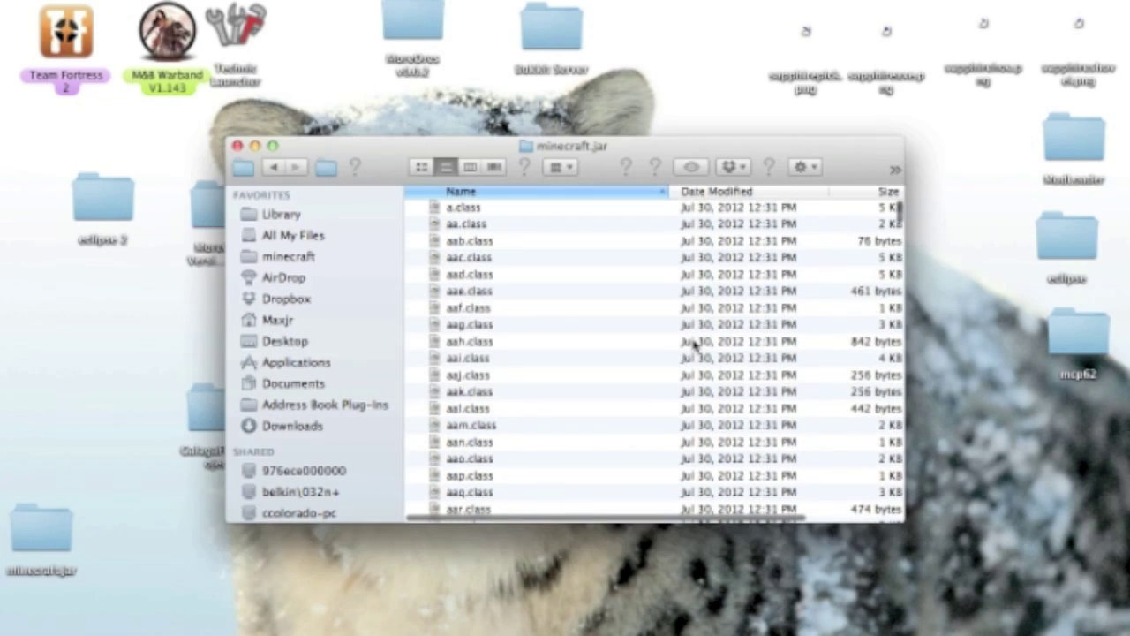
pyautogui.click(238, 147)
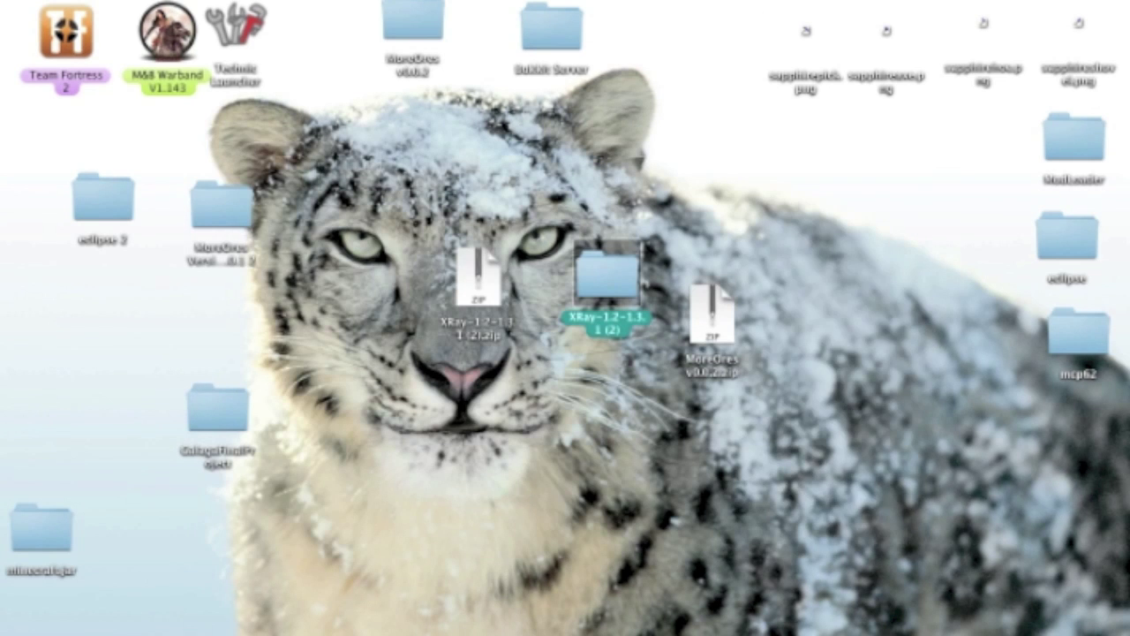
# Launch Minecraft via Spotlight, maximize the launcher, log in, and return to the title menu from the multiplayer list
pyautogui.press('super+space')
pyautogui.write('mi')
pyautogui.press('Return')
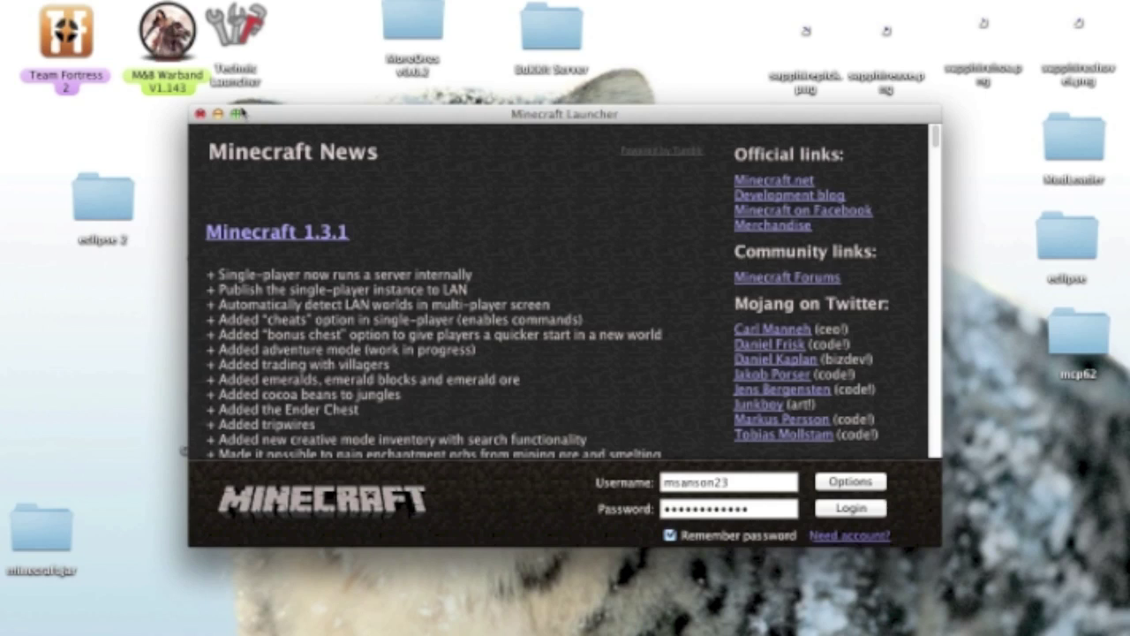
pyautogui.click(238, 113)
pyautogui.click(1016, 629)
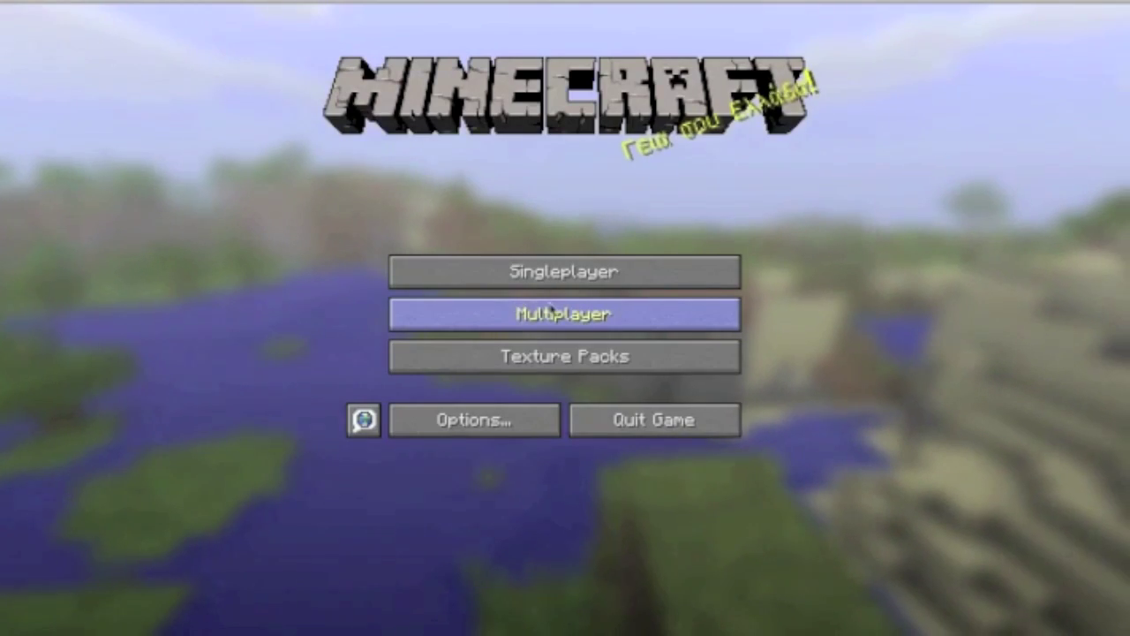
pyautogui.click(544, 311)
pyautogui.click(770, 629)
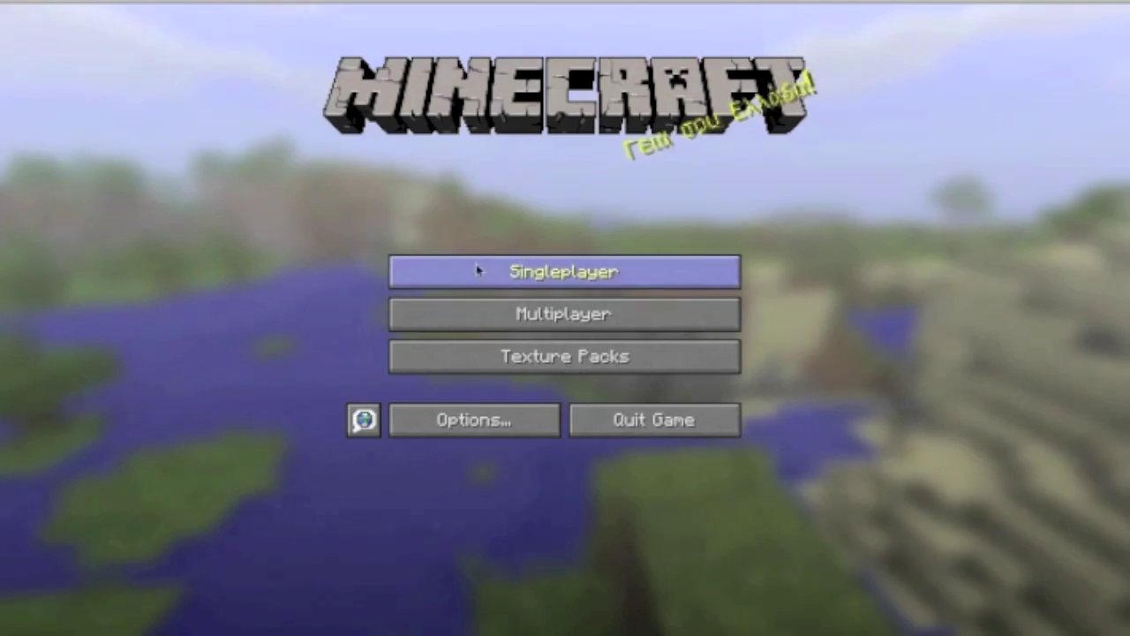